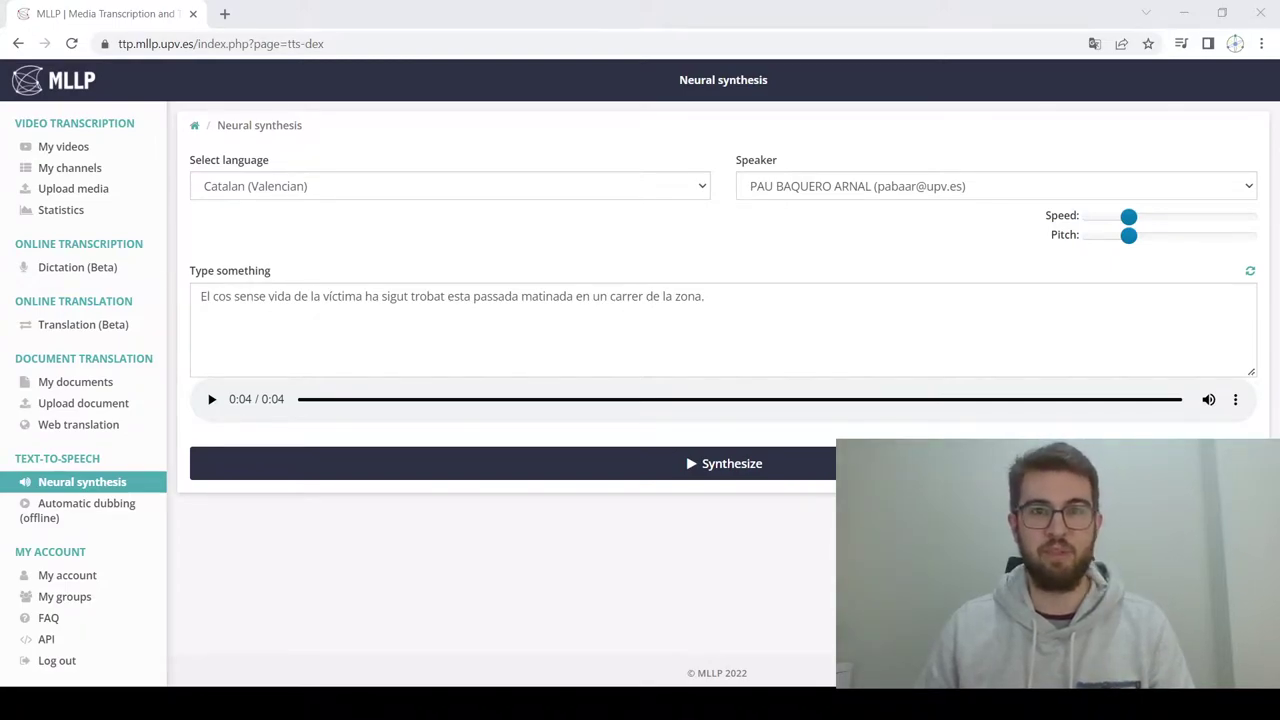
# Synthesize speech from the current Catalan sentence and from a newly loaded random sample sentence
pyautogui.click(527, 645)
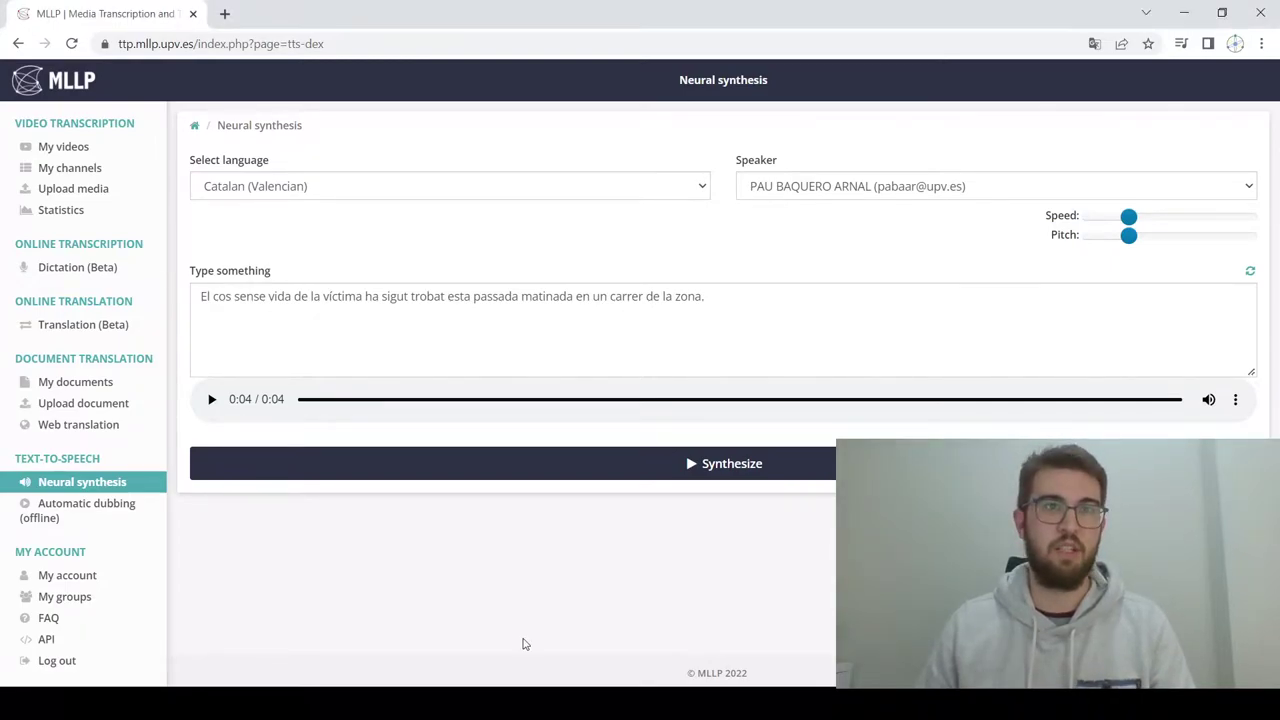
pyautogui.click(674, 483)
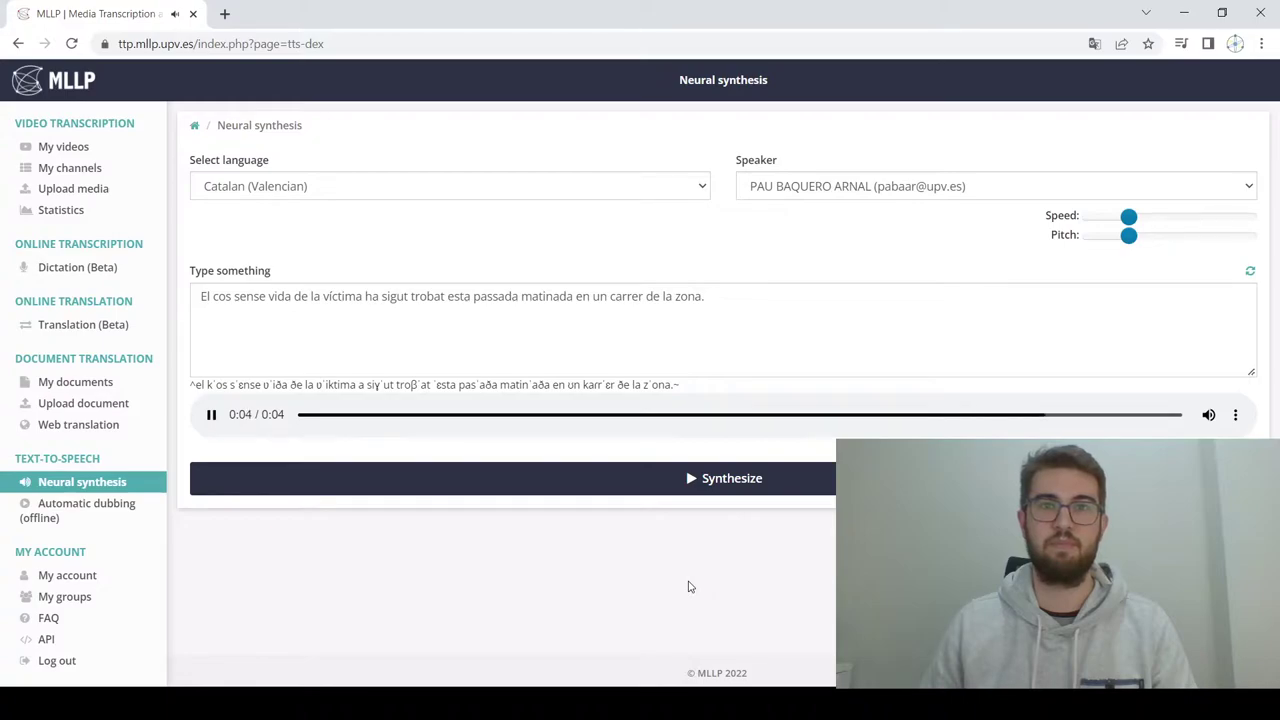
pyautogui.click(1250, 273)
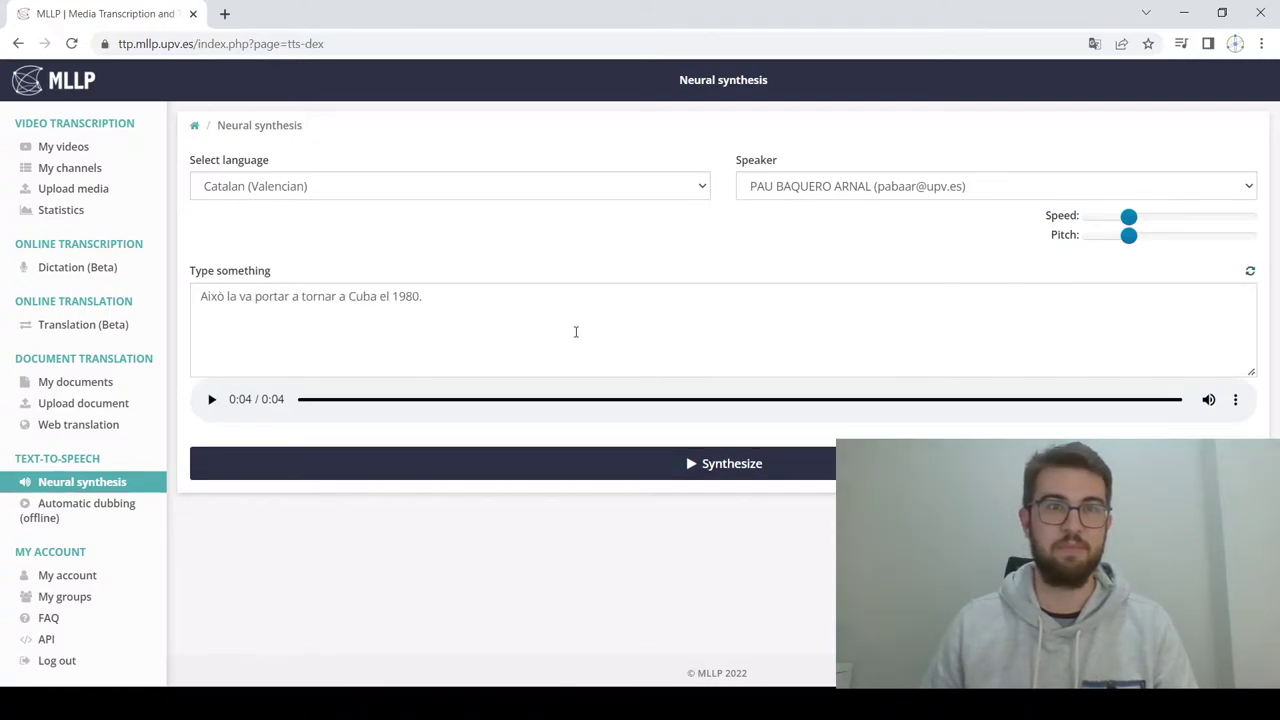
pyautogui.click(548, 474)
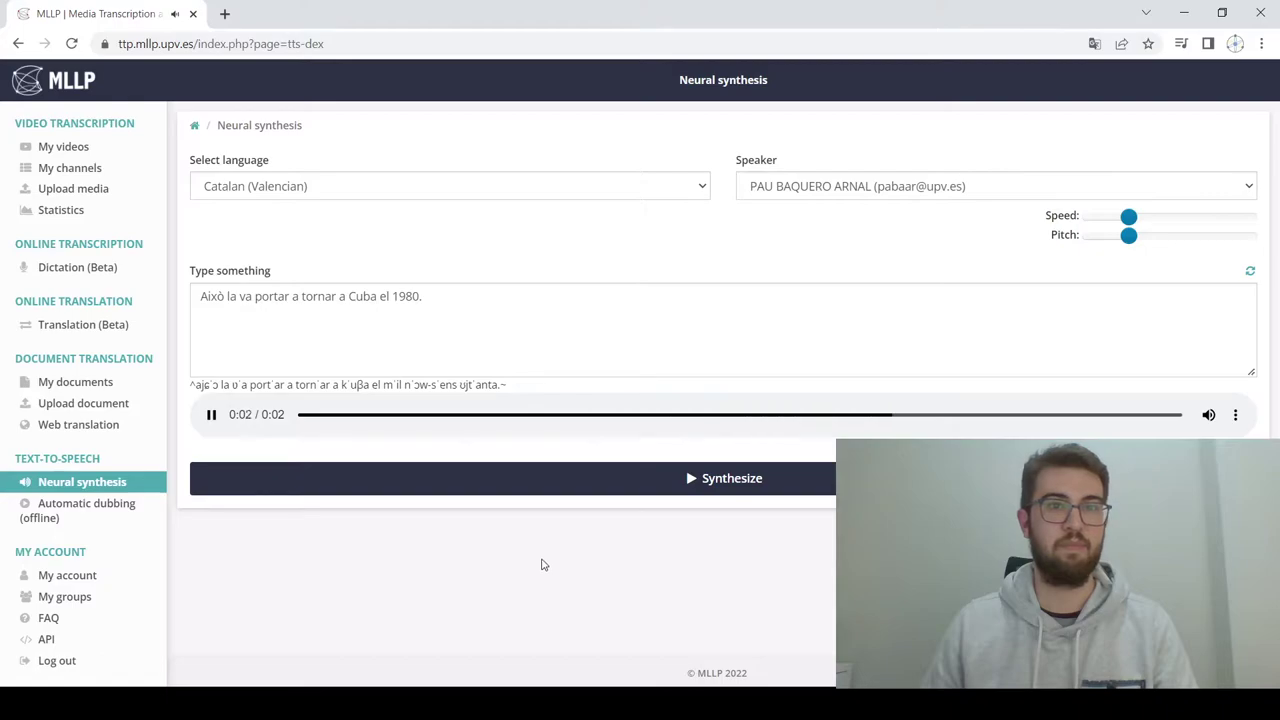
# Load another random Catalan sentence and synthesize it once at a much faster speed and once near the slowest speed
pyautogui.click(1249, 273)
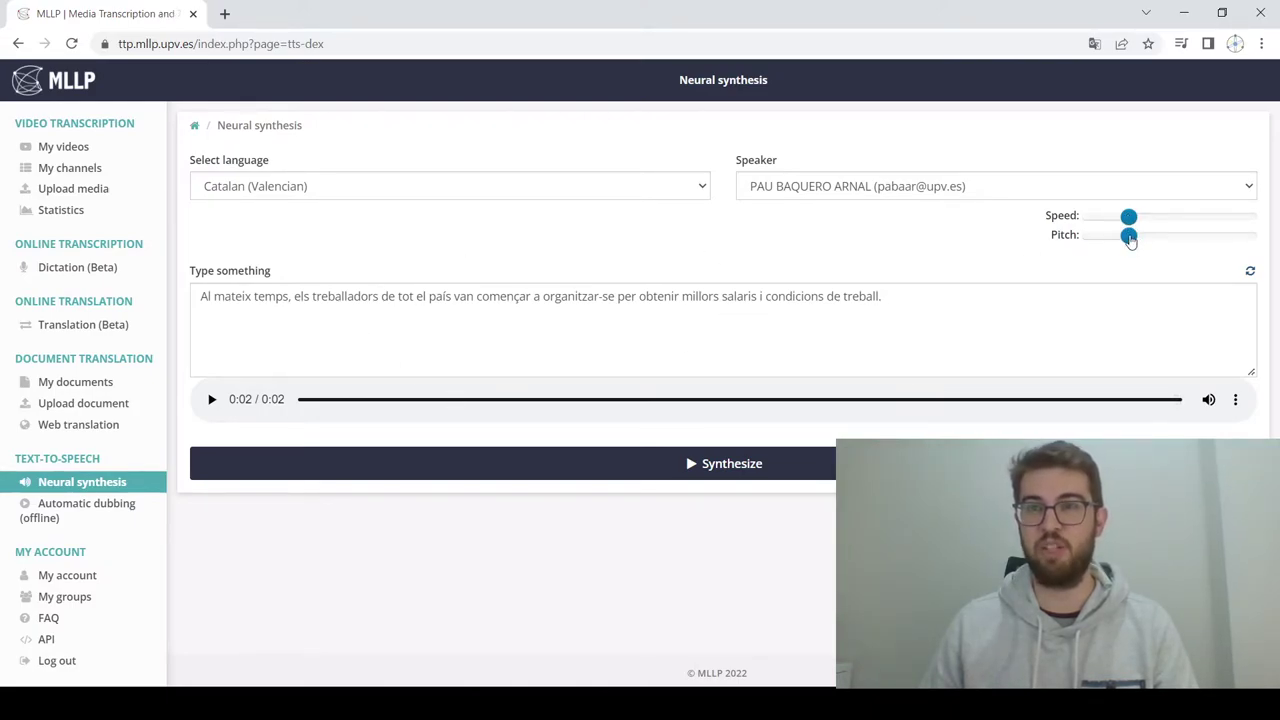
pyautogui.moveTo(1129, 218); pyautogui.dragTo(1210, 222)
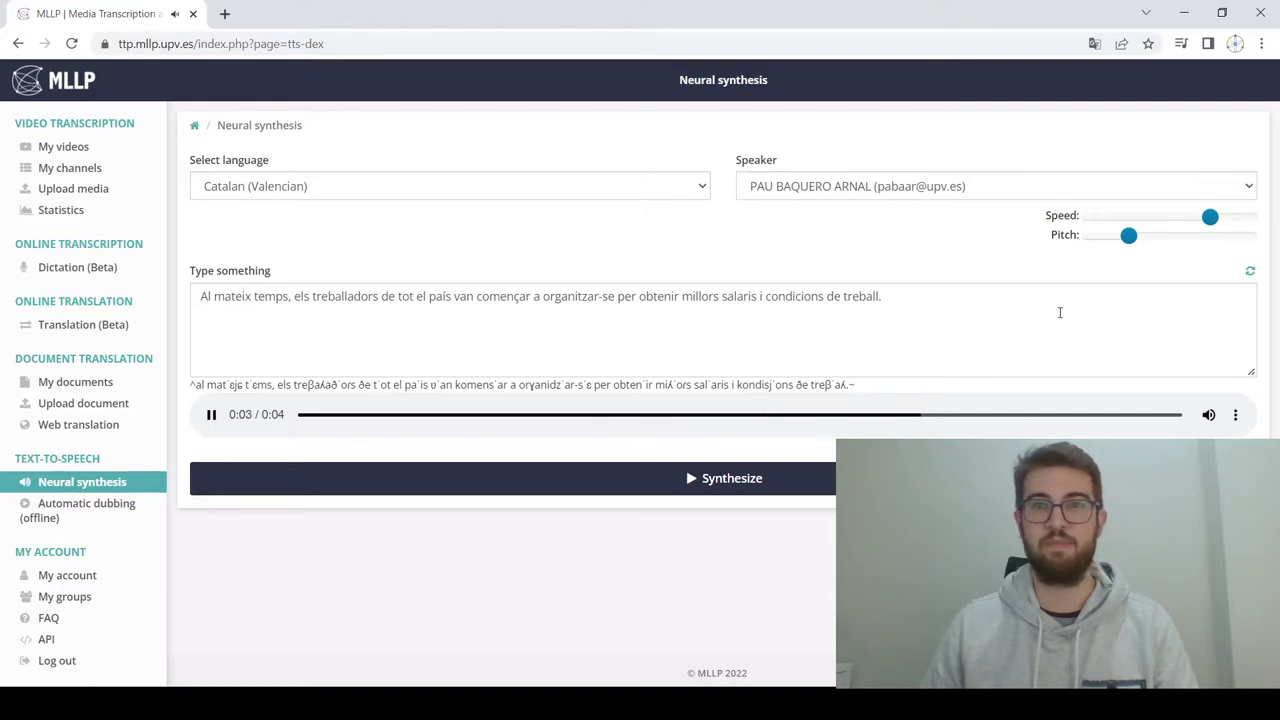
pyautogui.moveTo(1209, 219); pyautogui.dragTo(1094, 220)
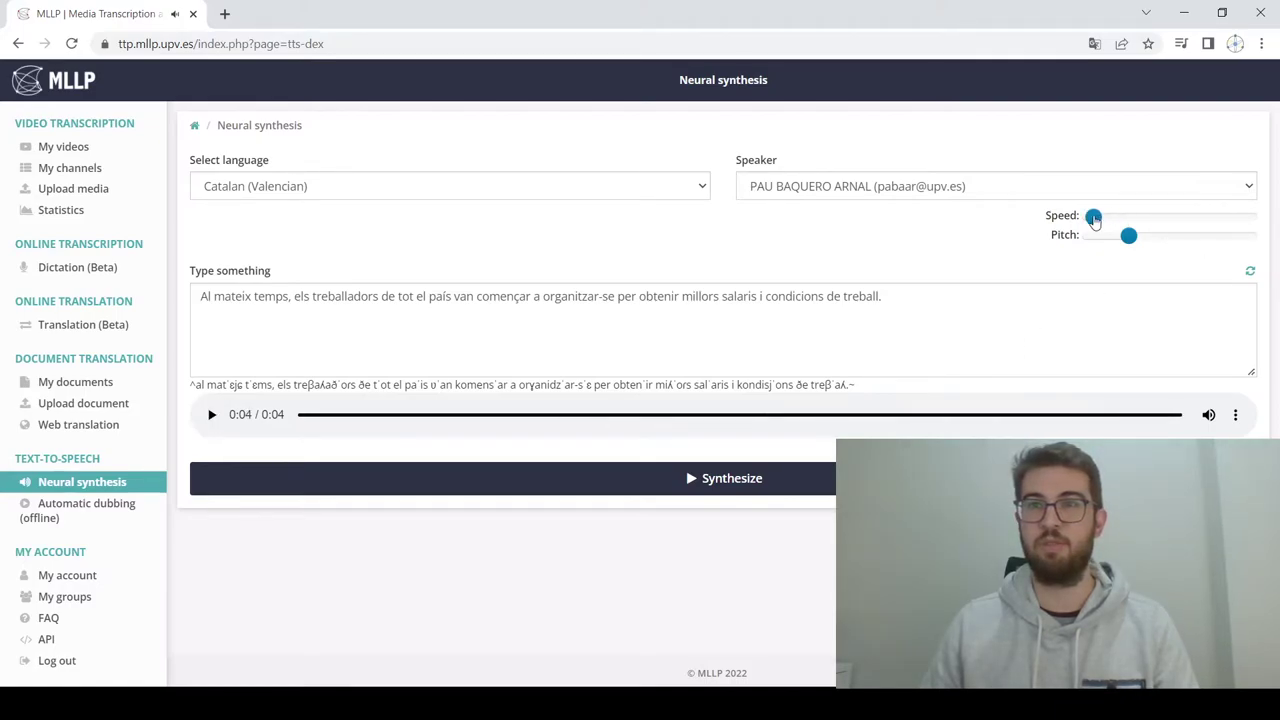
pyautogui.click(772, 478)
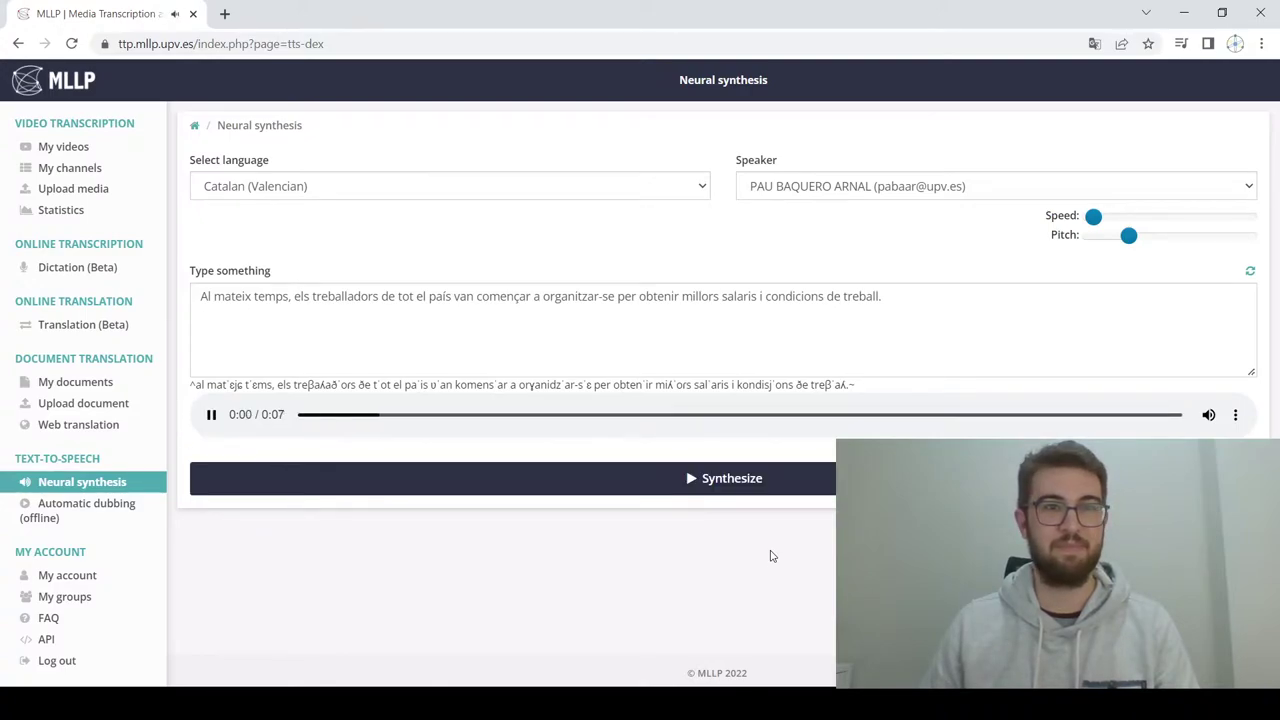
# Set the speed moderately above its default and the pitch much higher, and synthesize the sentence again
pyautogui.moveTo(1093, 217); pyautogui.dragTo(1132, 225)
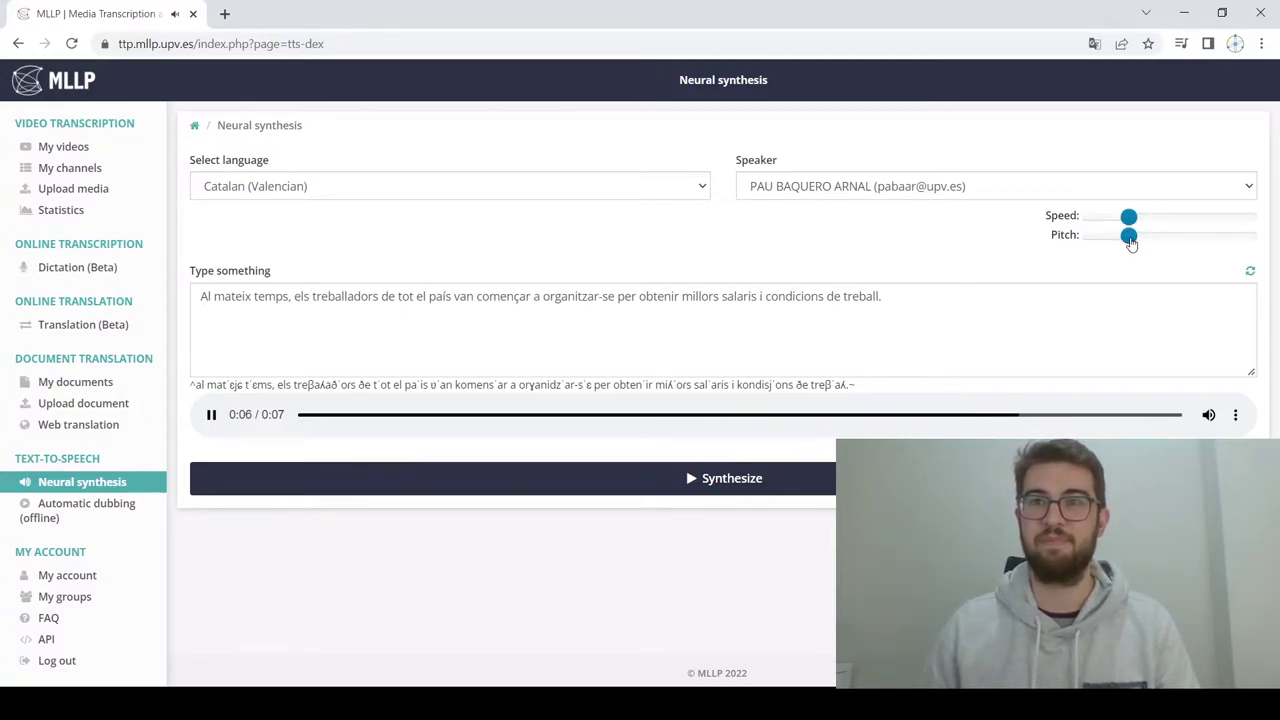
pyautogui.moveTo(1133, 217); pyautogui.dragTo(1223, 246)
pyautogui.click(723, 478)
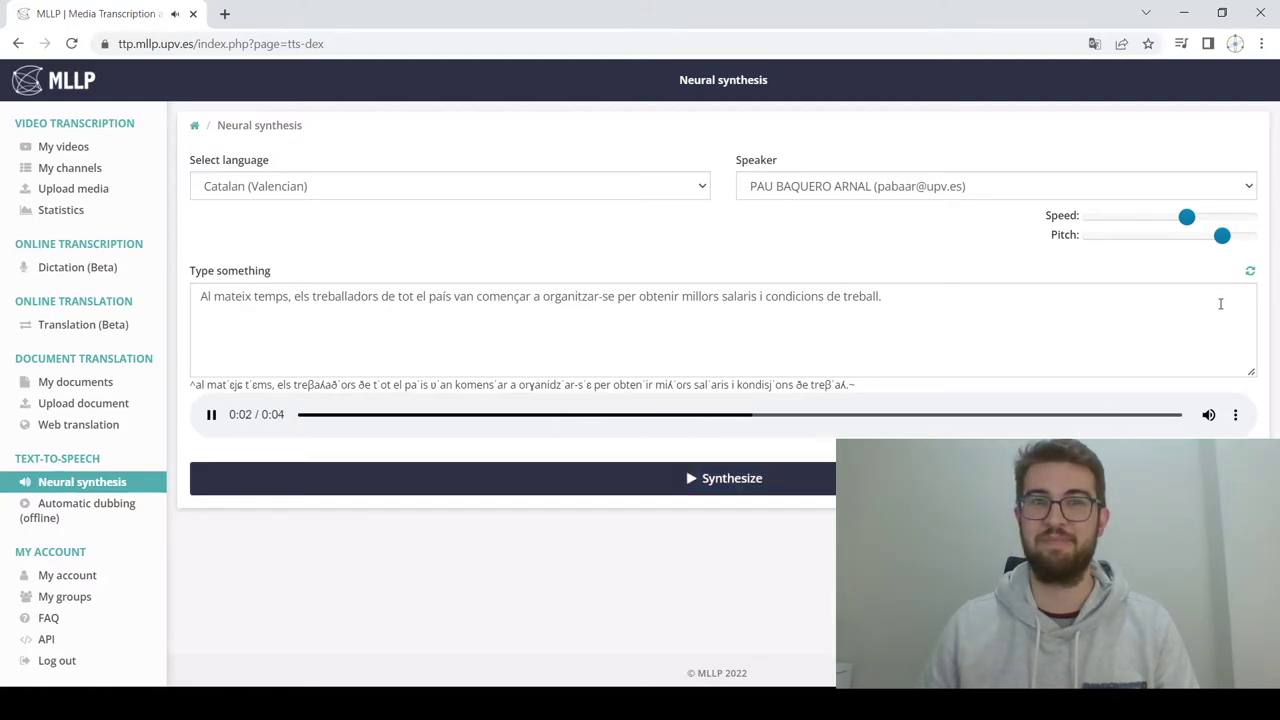
# Synthesize the sentence with the pitch near its lowest setting, and return both speed and pitch to their defaults
pyautogui.moveTo(1228, 242); pyautogui.dragTo(1099, 246)
pyautogui.click(778, 482)
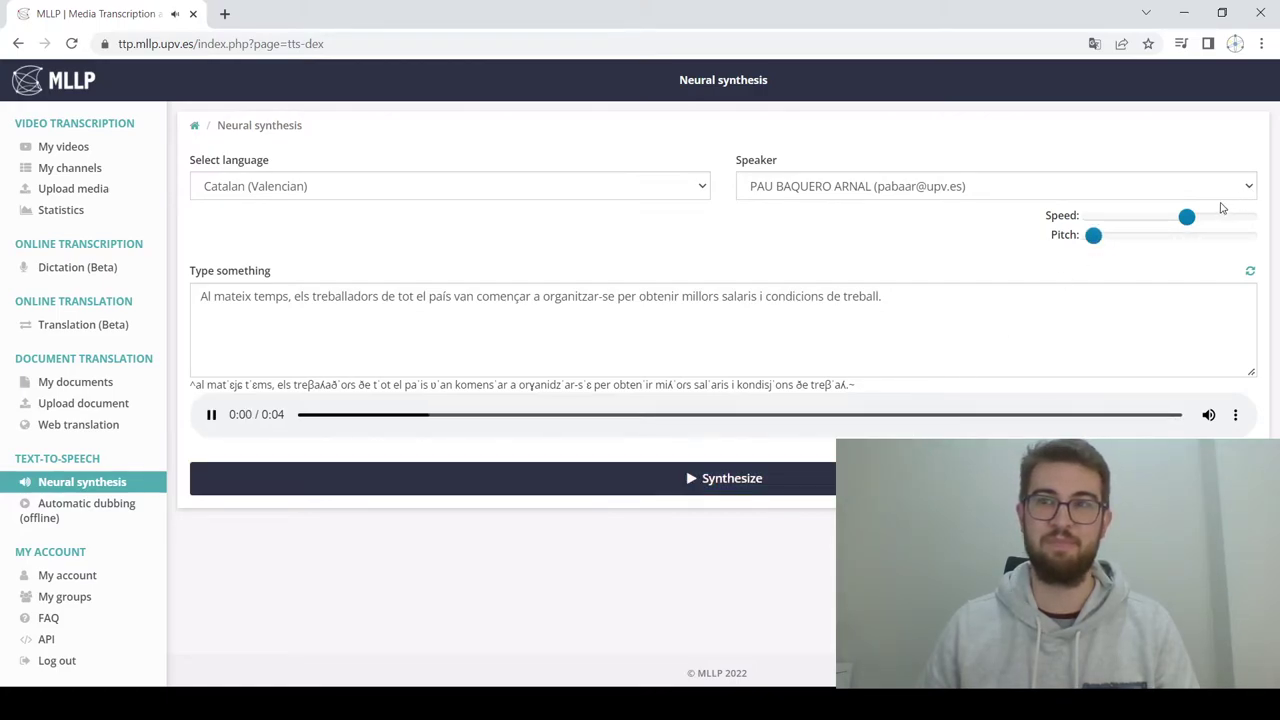
pyautogui.moveTo(1186, 218); pyautogui.dragTo(1129, 246)
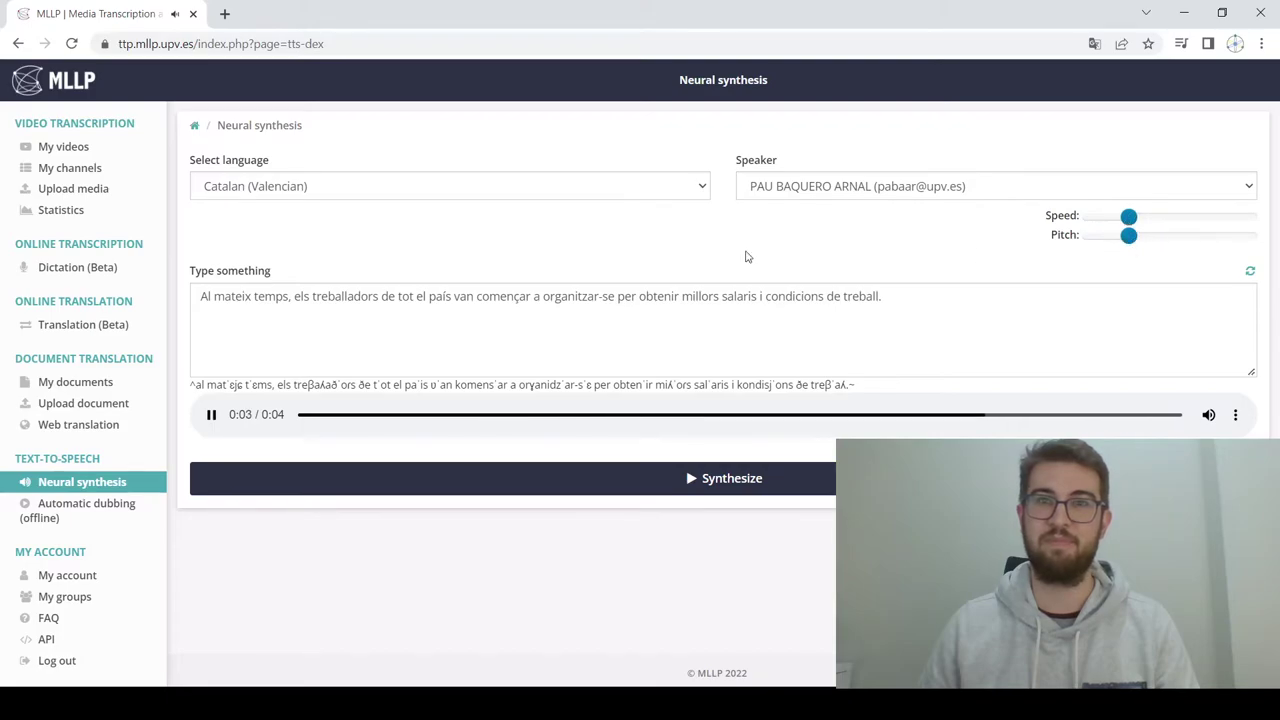
# Replace the sample text with "Espere que tots passeu molt bon dia!" and synthesize it in Catalan (Valencian)
pyautogui.click(461, 190)
pyautogui.moveTo(927, 337); pyautogui.dragTo(201, 310)
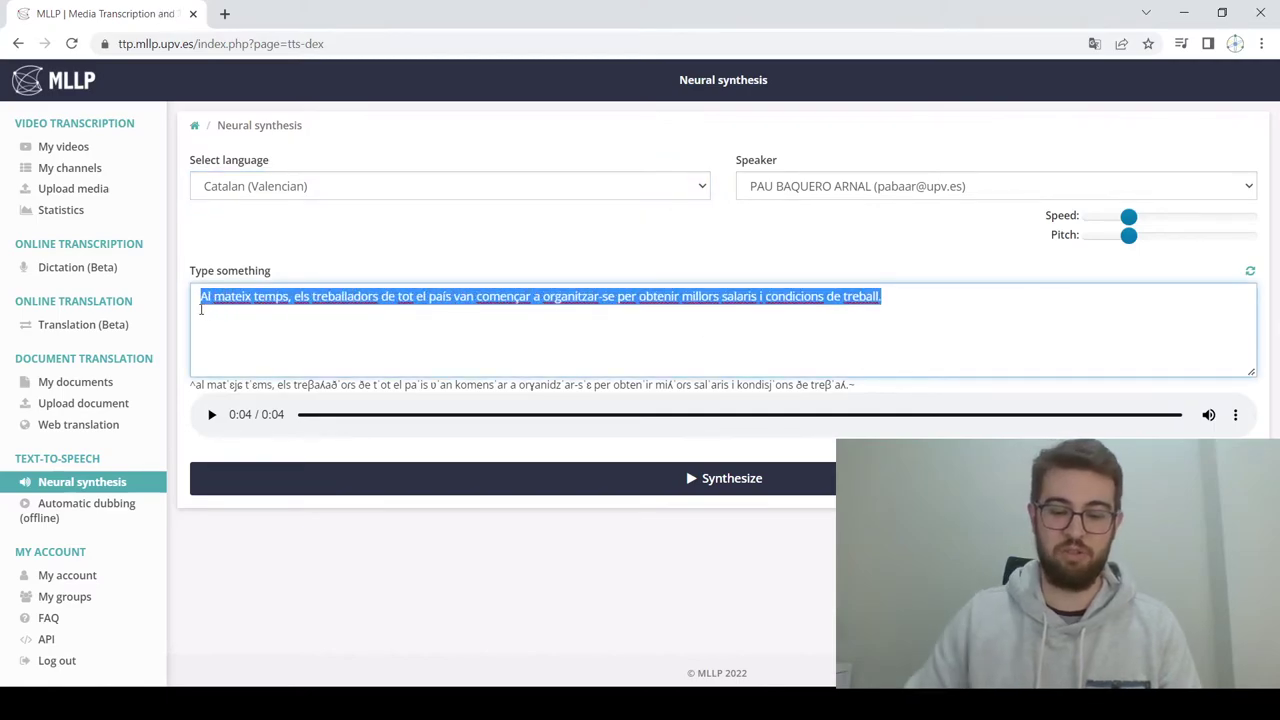
pyautogui.press('BackSpace')
pyautogui.write('B')
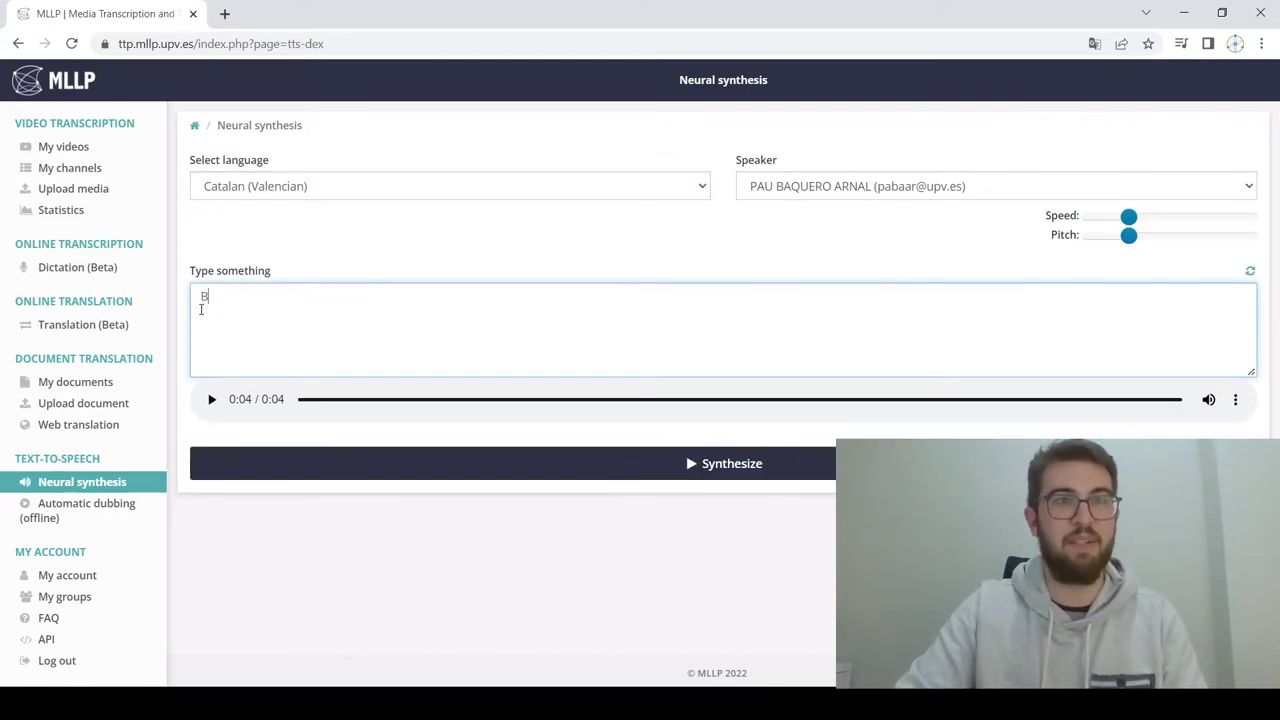
pyautogui.write('se')
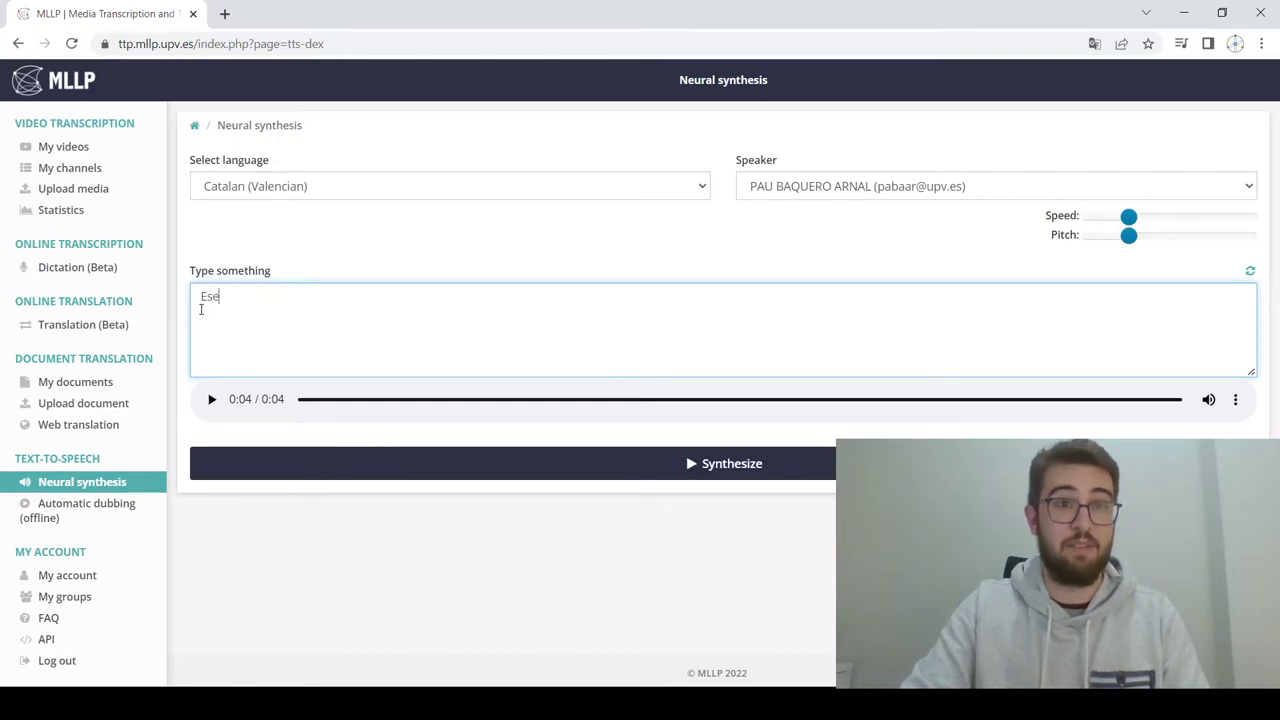
pyautogui.write('pere que ')
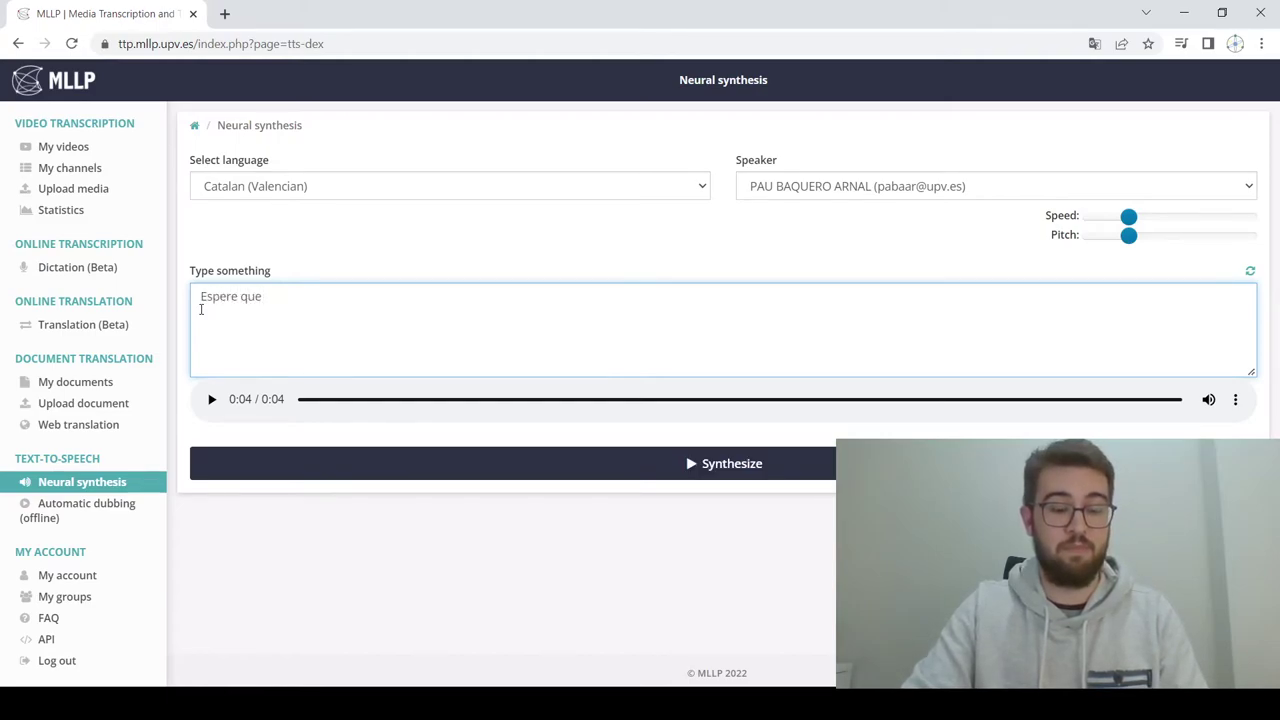
pyautogui.write('tots passeu molt bon dia!')
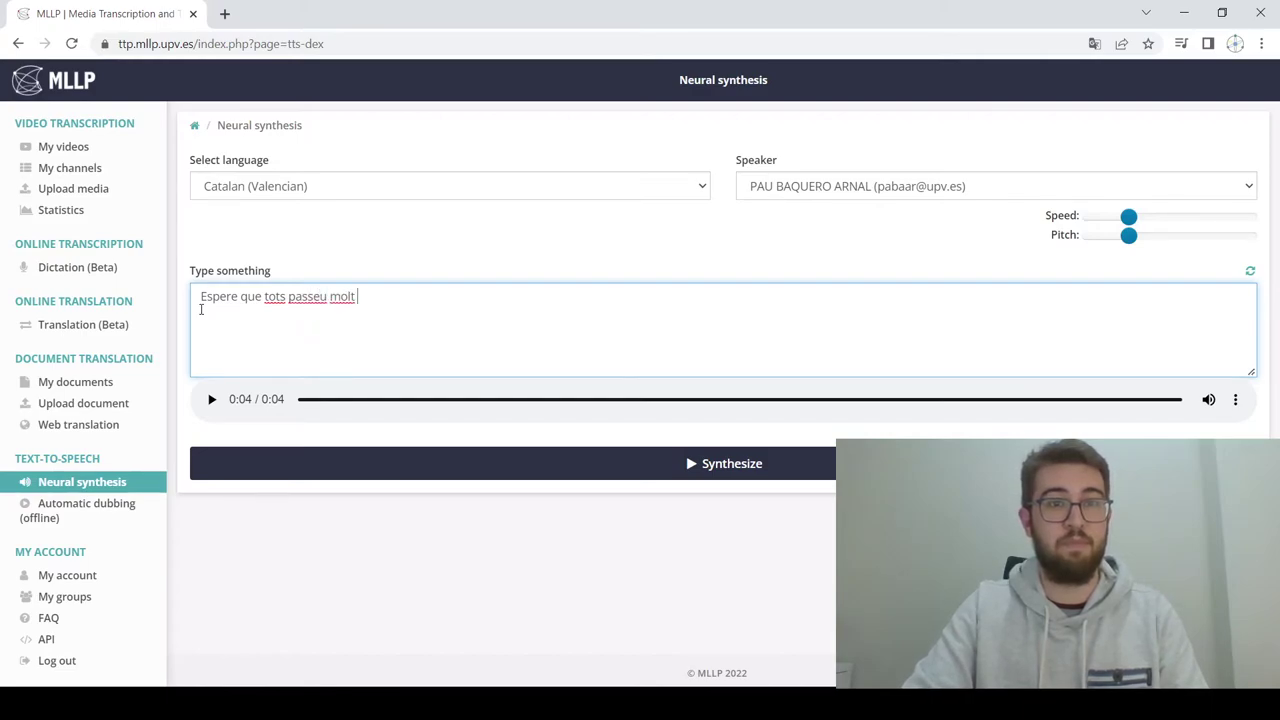
pyautogui.click(440, 467)
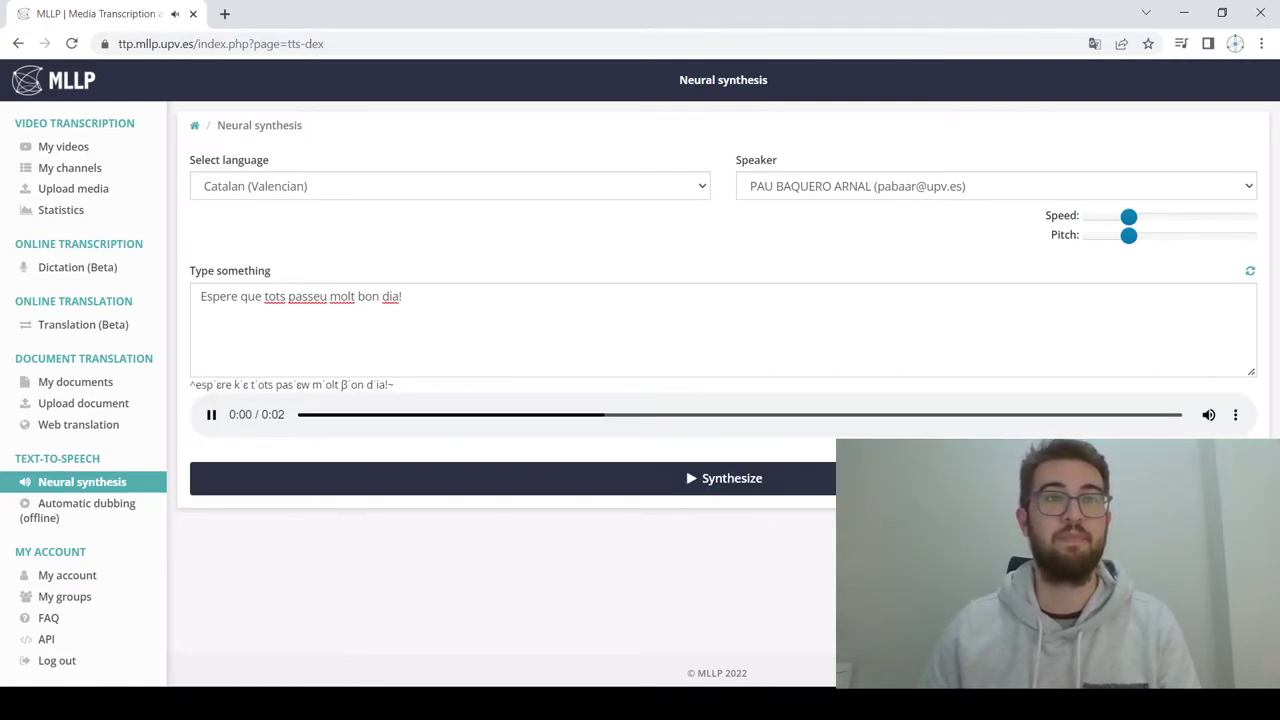
# Switch the synthesis language to Spanish and synthesize the supplied sample sentence
pyautogui.click(437, 182)
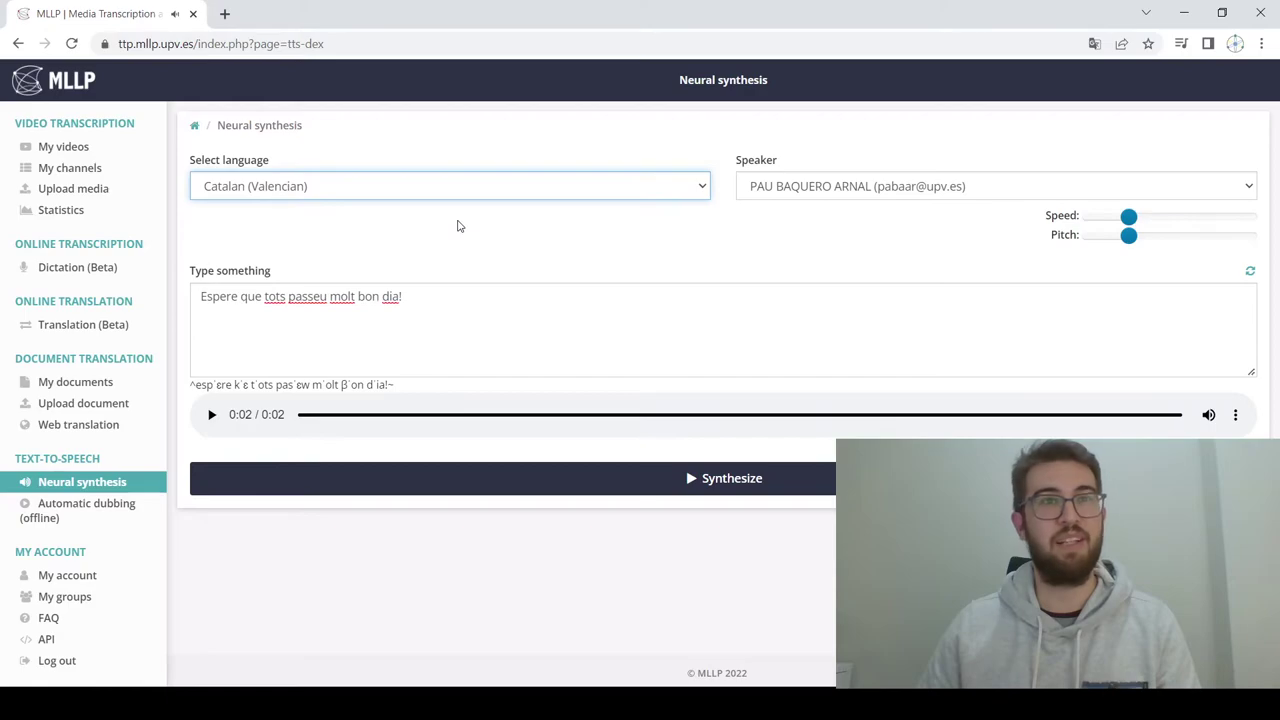
pyautogui.press('Up')
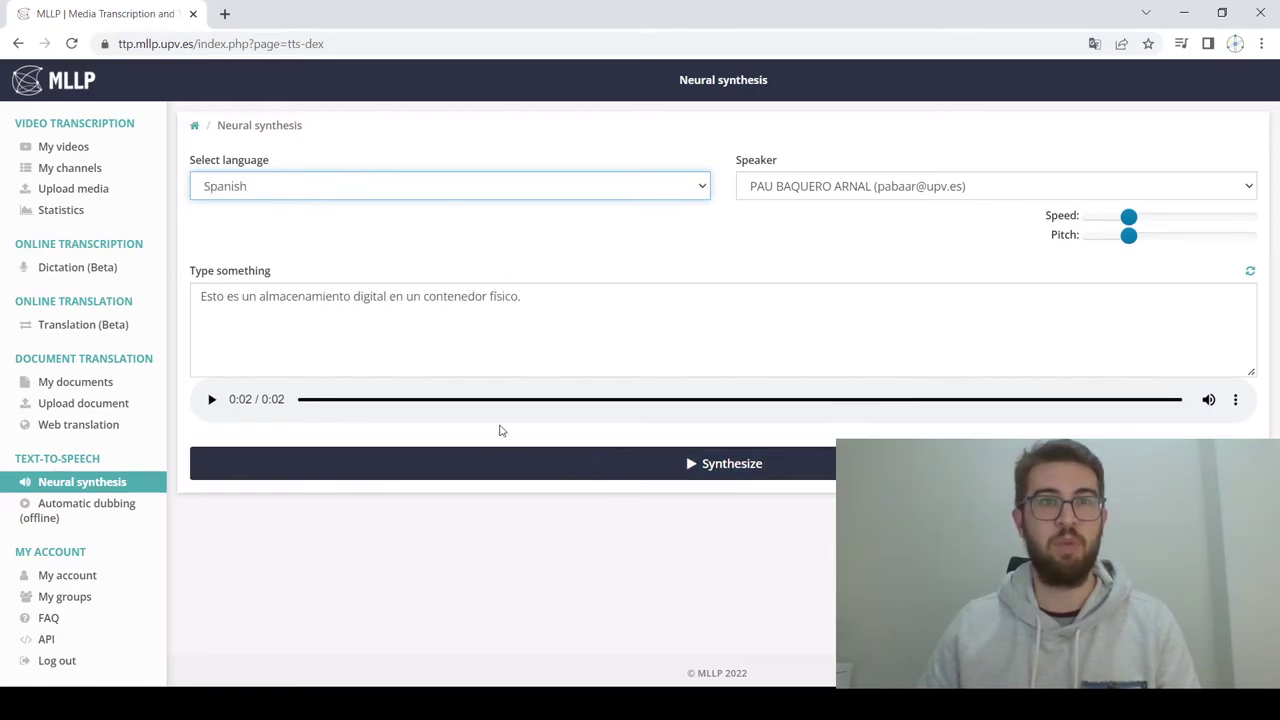
pyautogui.click(462, 468)
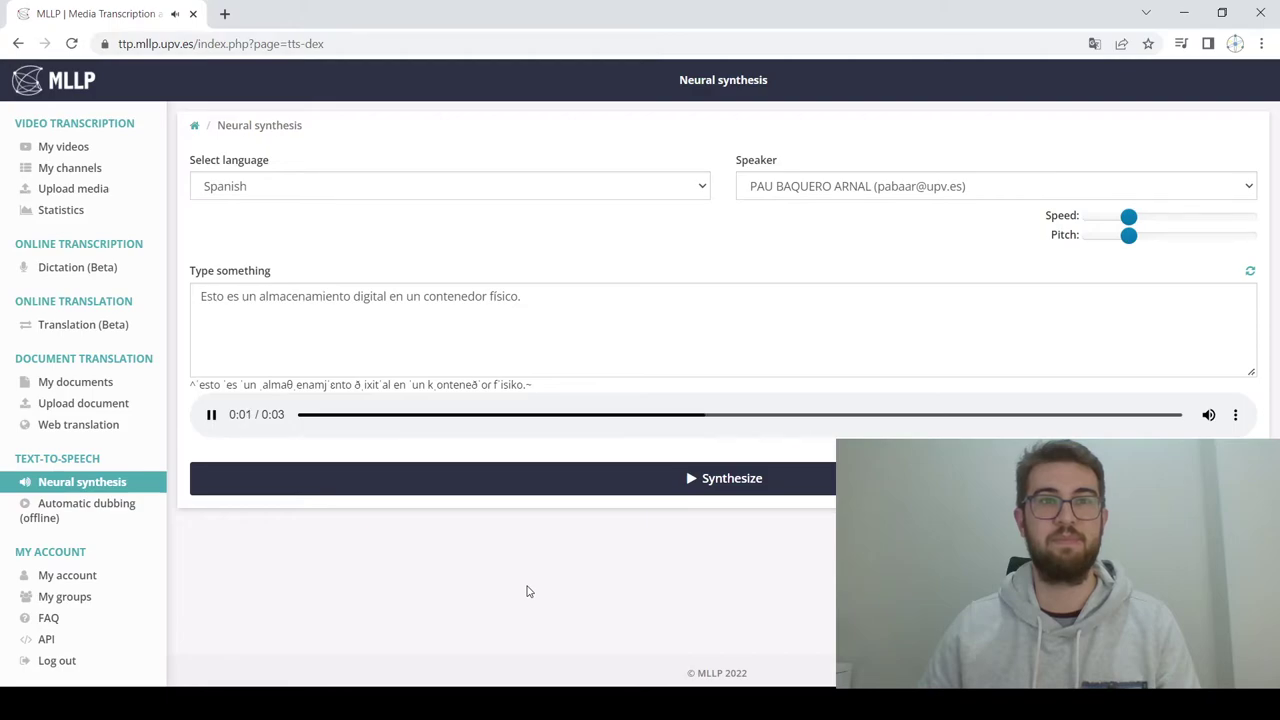
# Switch the language to English (US), load a different random sentence and synthesize it
pyautogui.click(536, 187)
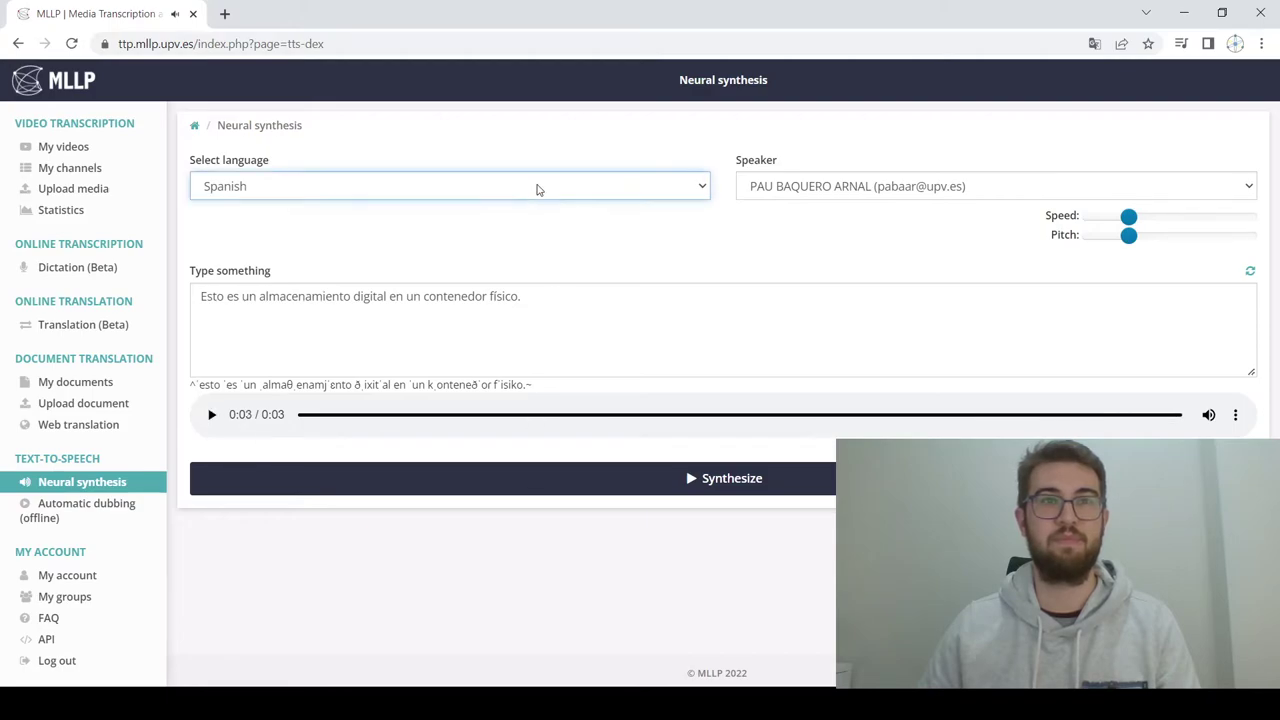
pyautogui.click(528, 216)
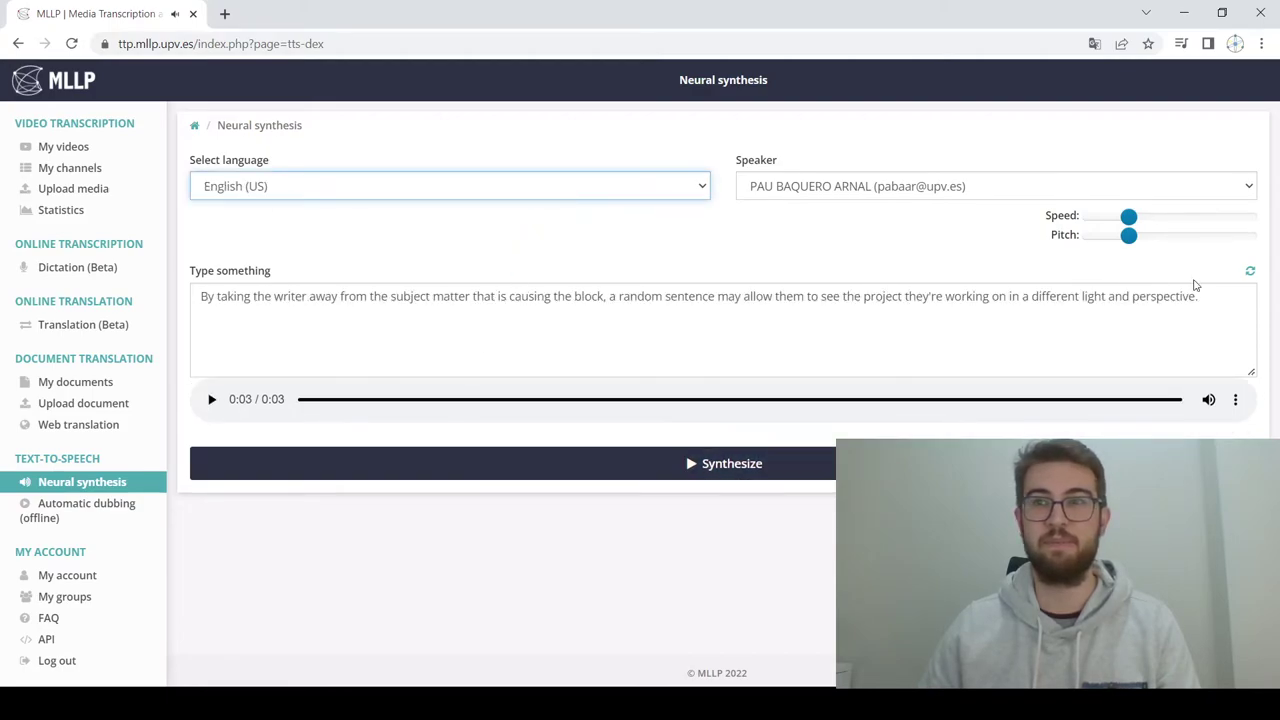
pyautogui.click(1249, 273)
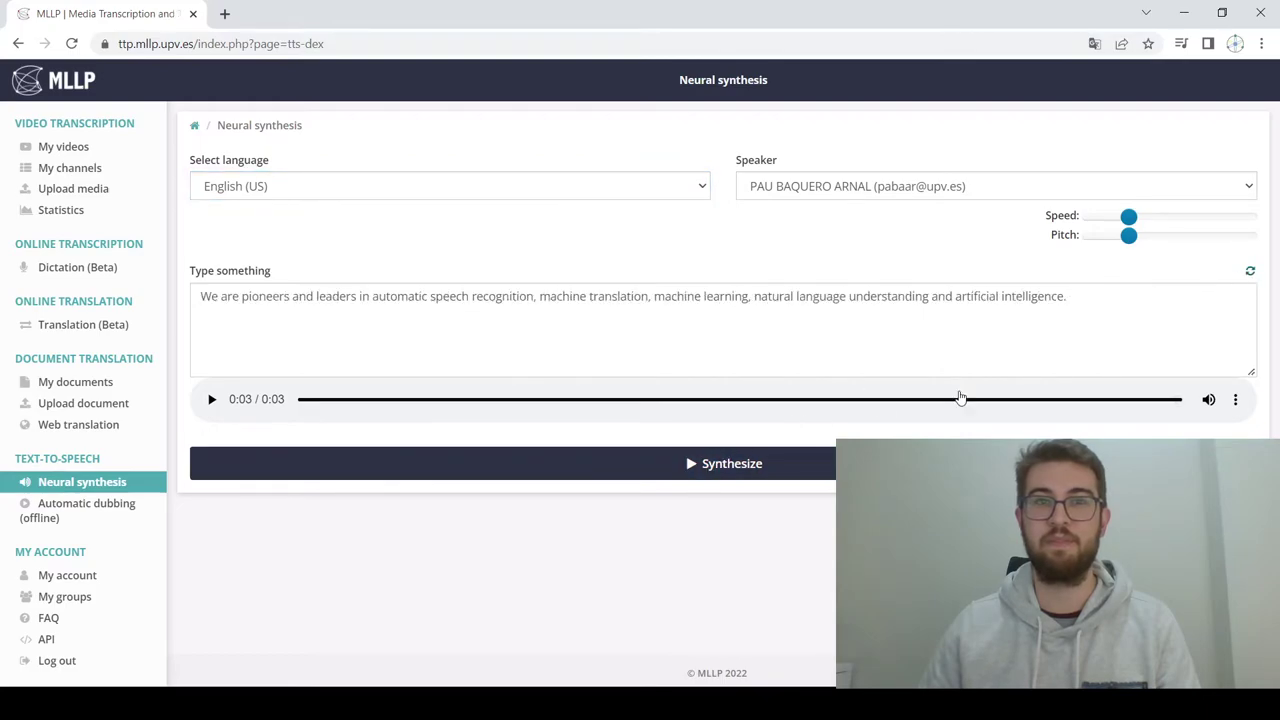
pyautogui.click(885, 463)
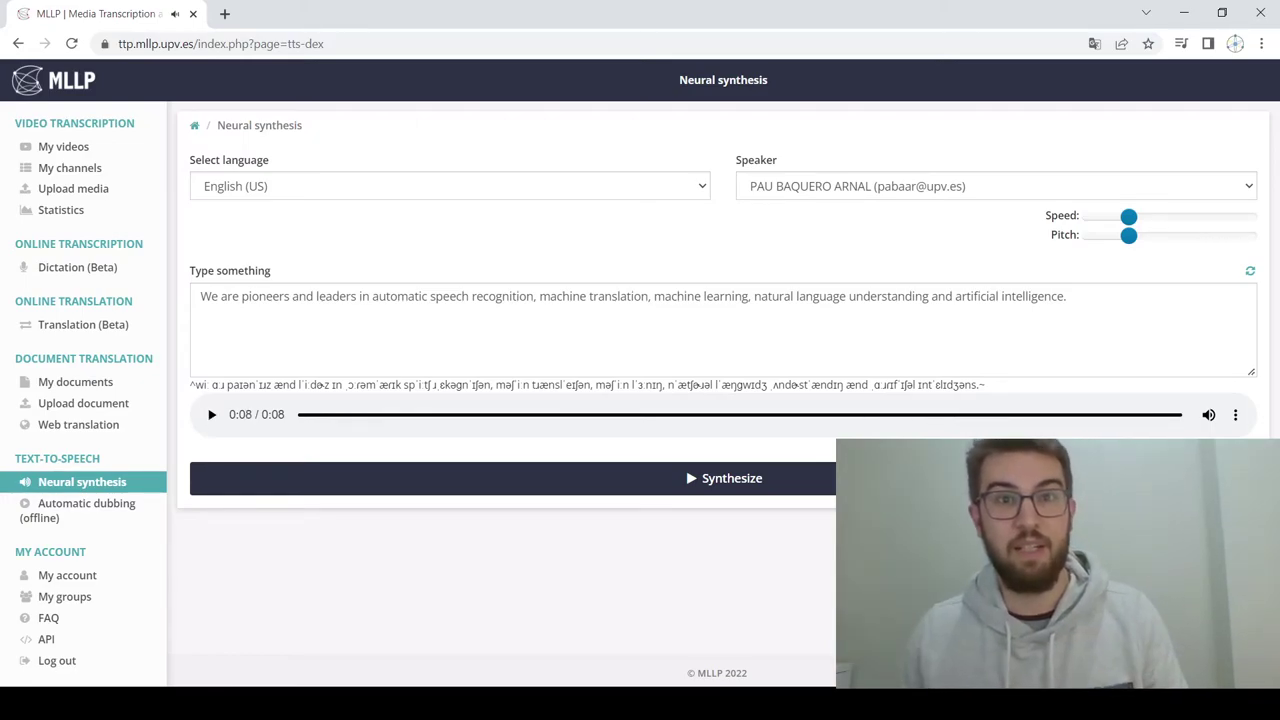
# Change the synthesis language to French and synthesize its sample sentence
pyautogui.click(476, 194)
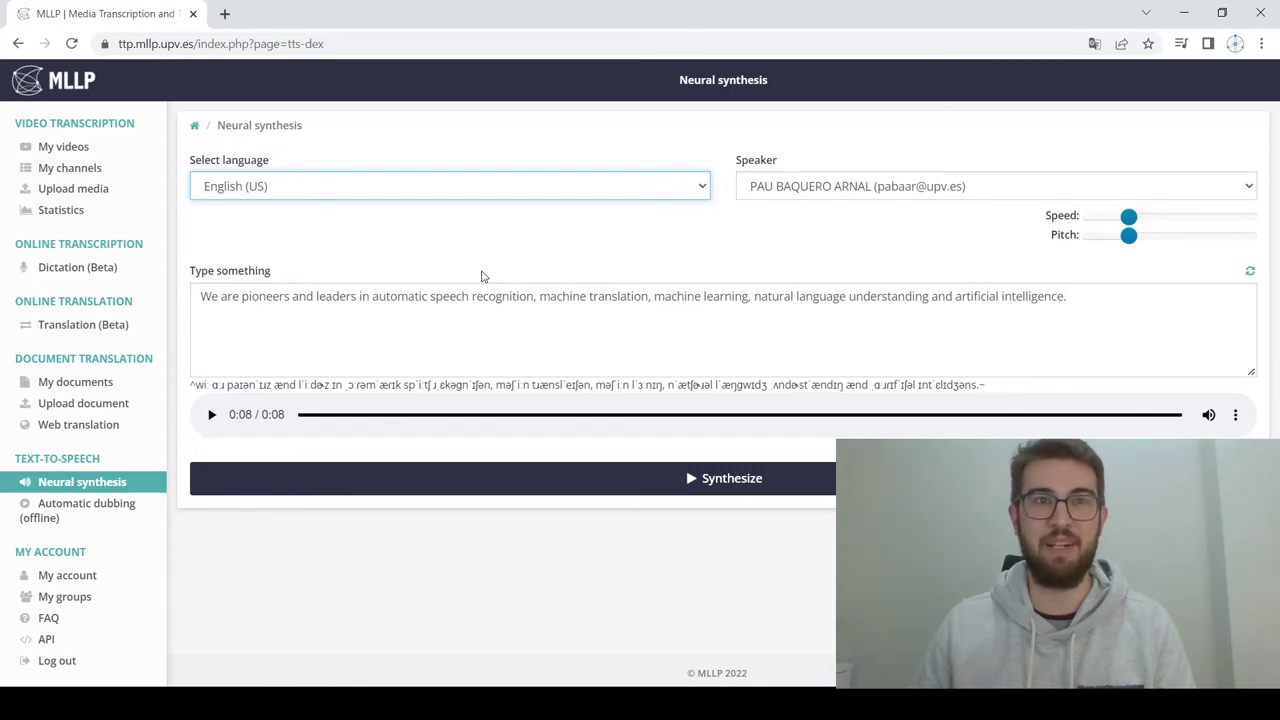
pyautogui.press('f')
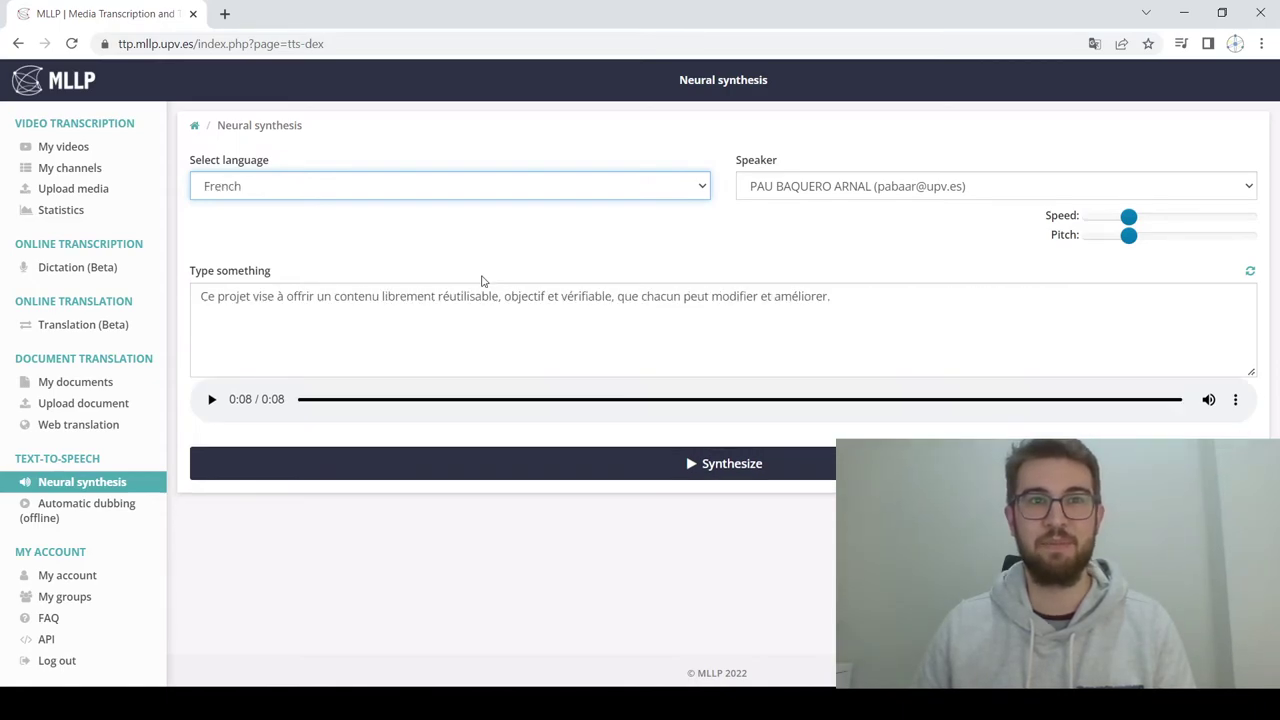
pyautogui.click(606, 471)
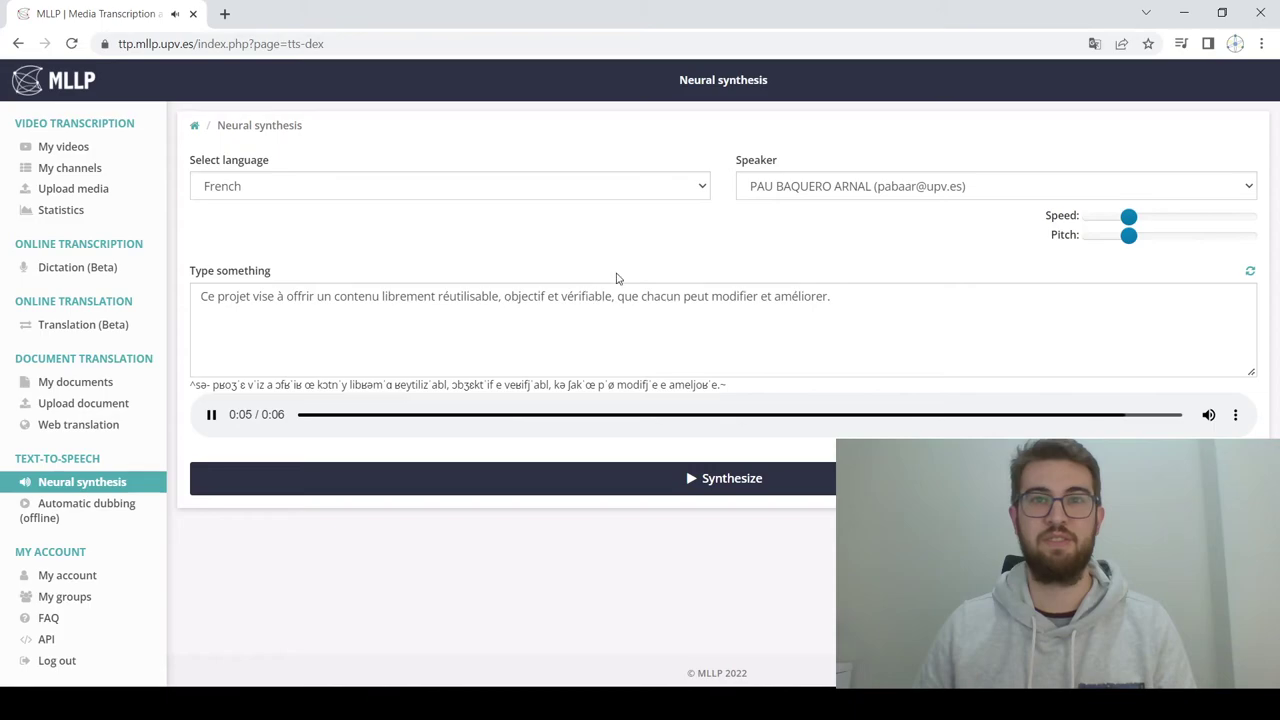
# Select German as the synthesis language and synthesize the sample sentence about the Europäische Kommission
pyautogui.click(585, 188)
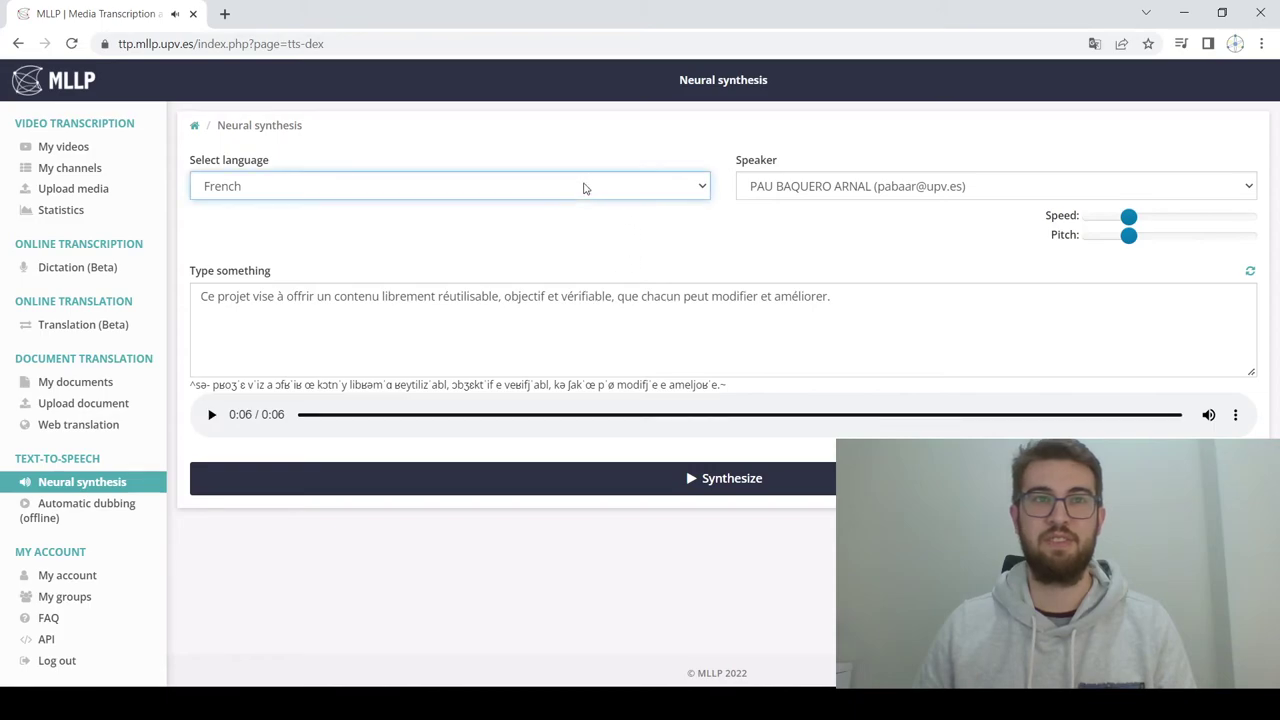
pyautogui.click(552, 258)
pyautogui.click(558, 467)
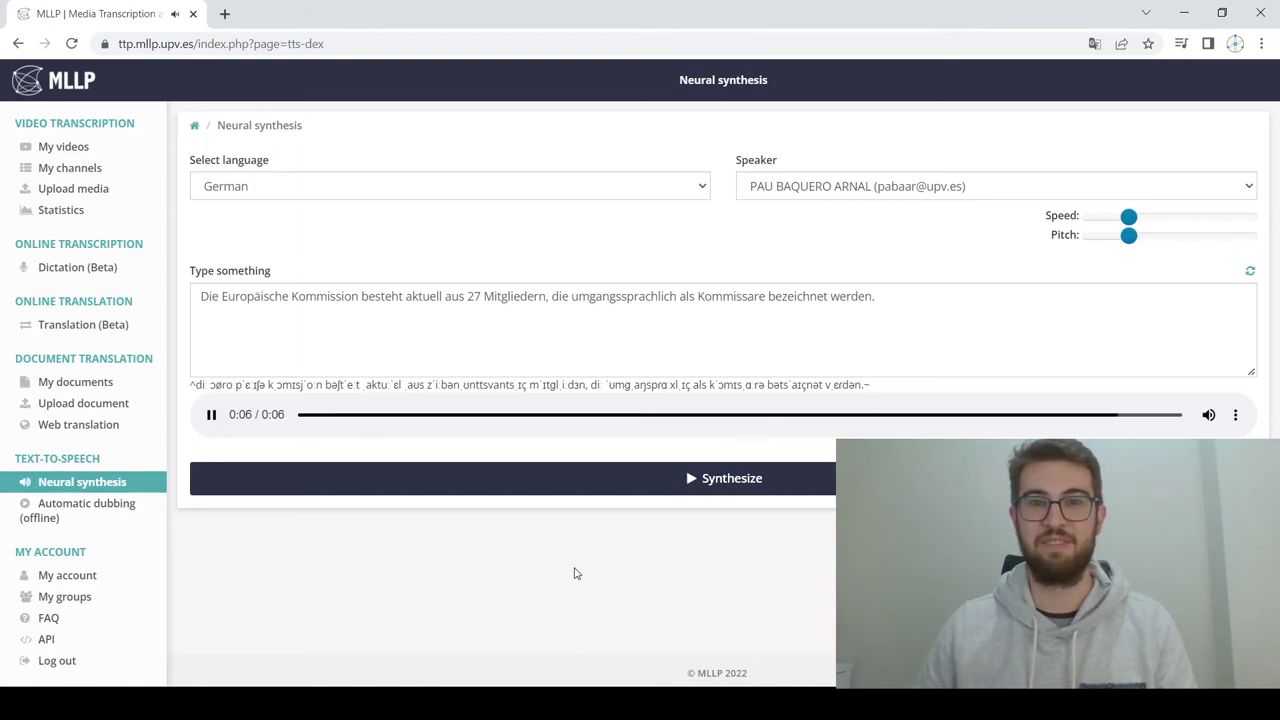
# Replace the German sample with "der Computer kann meine stimme fast perfekt imitieren" and synthesize it
pyautogui.moveTo(914, 305); pyautogui.dragTo(203, 327)
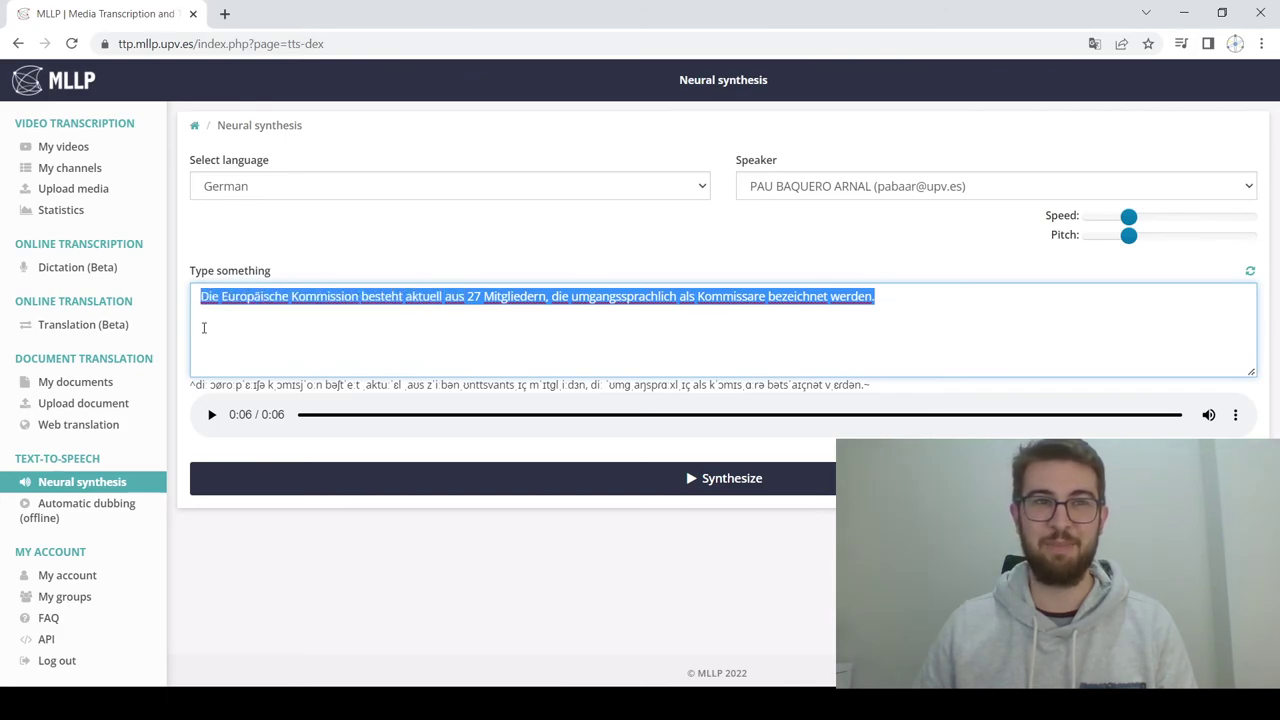
pyautogui.write('der computer kann meine stimme fast perfekt imitieren')
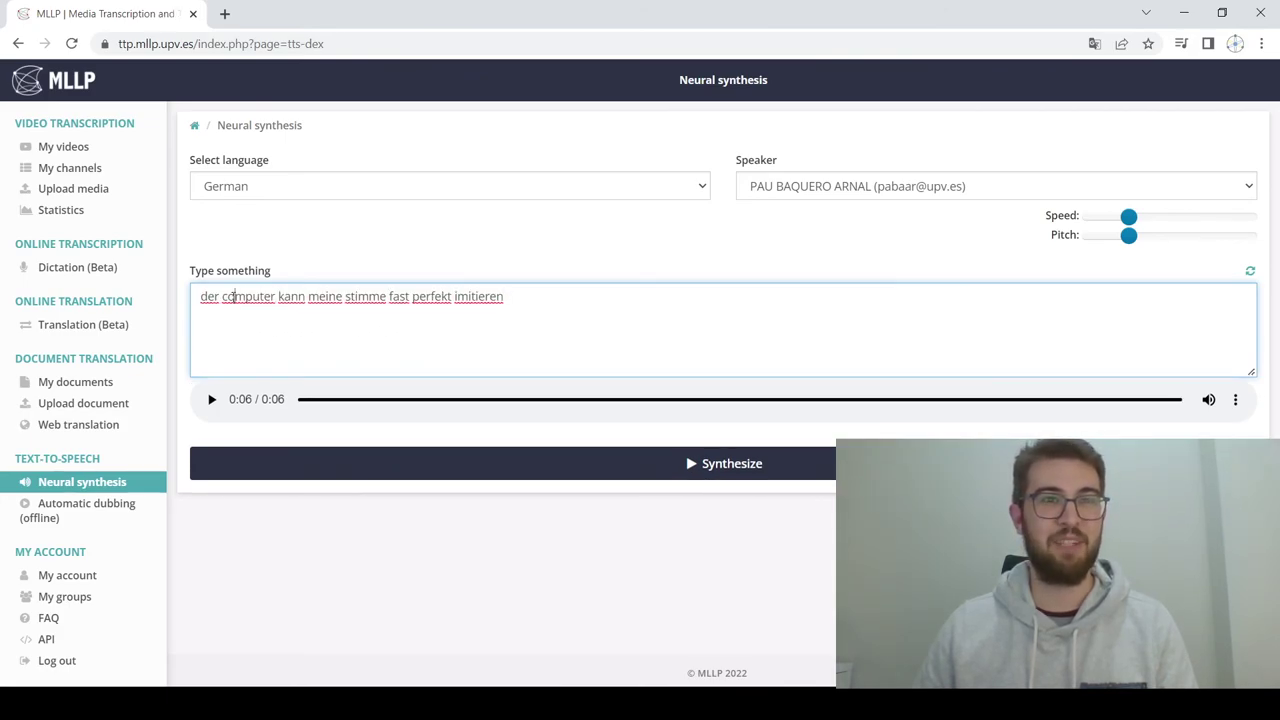
pyautogui.click(227, 296)
pyautogui.press('BackSpace')
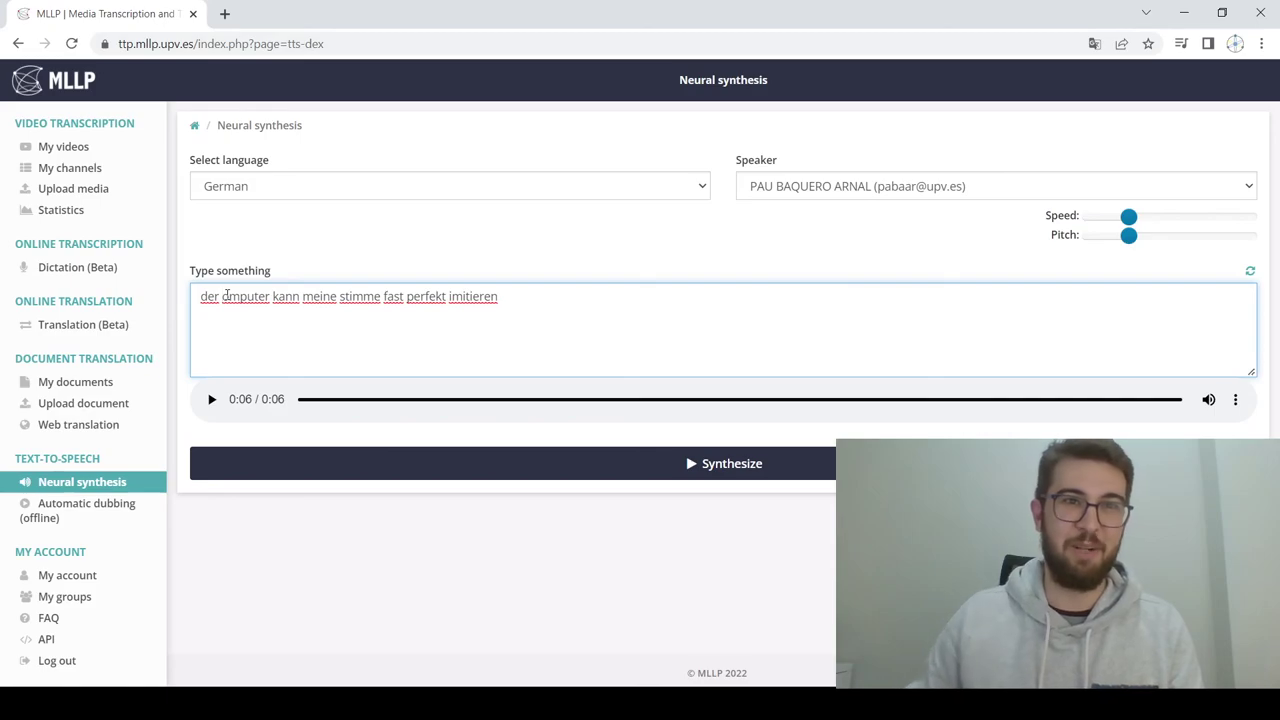
pyautogui.write('C')
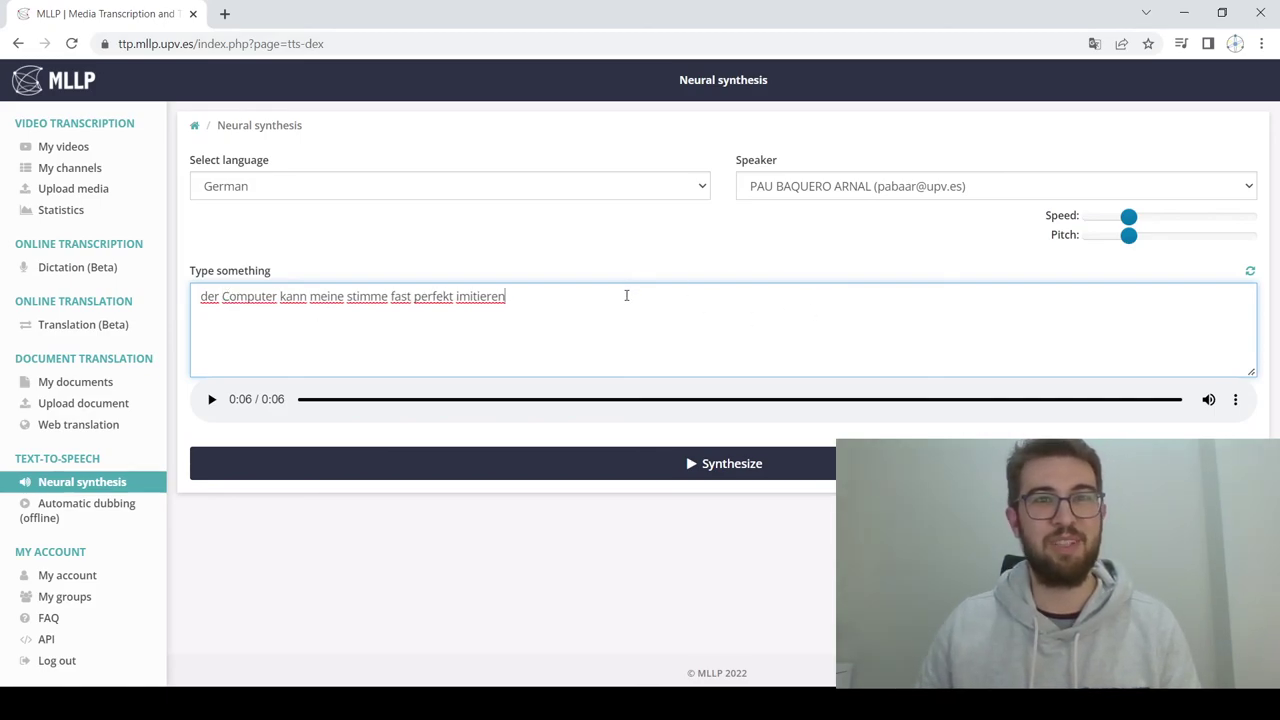
pyautogui.click(575, 470)
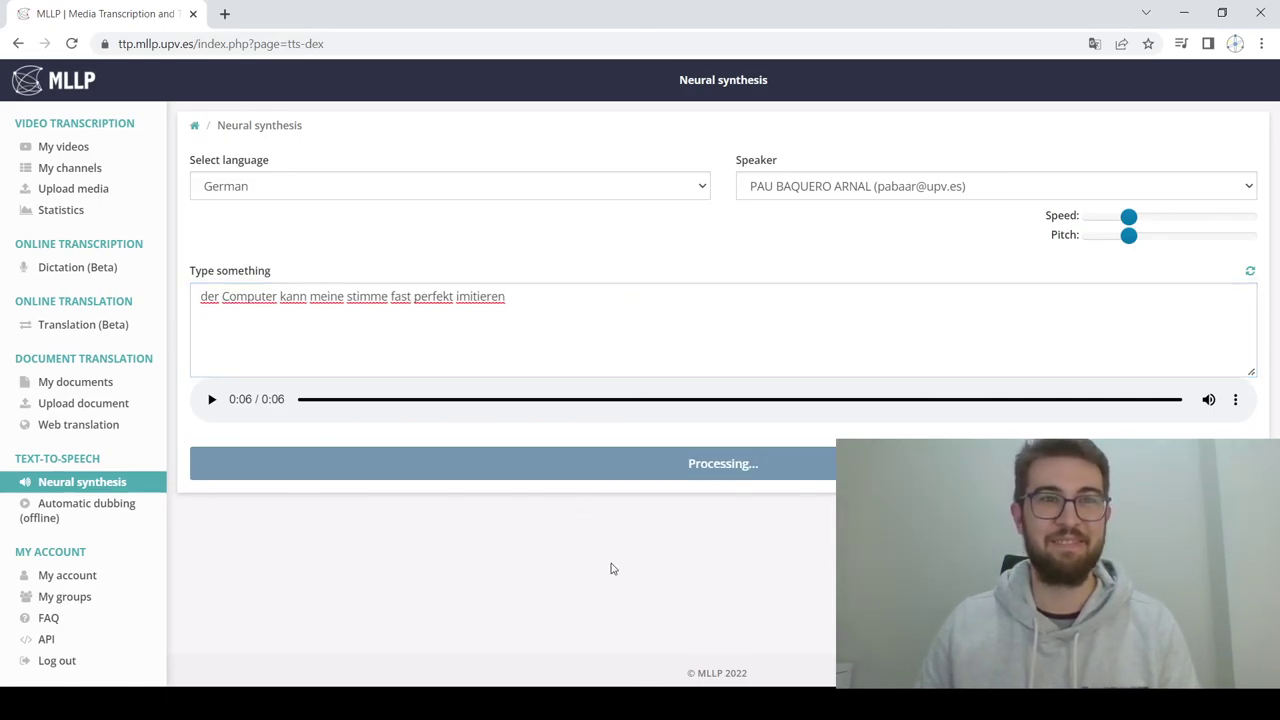